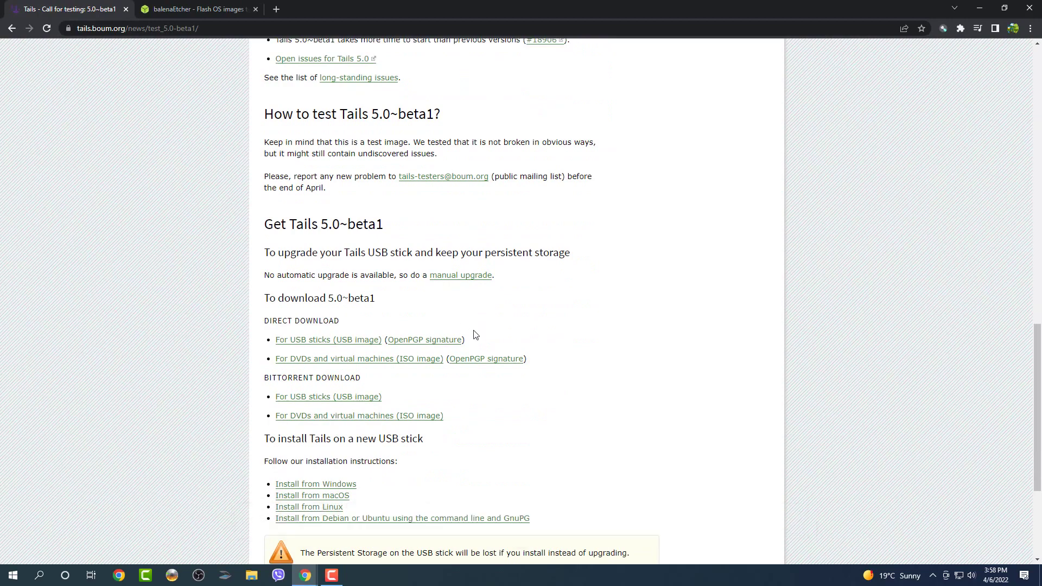
# - Download the Tails 5.0~beta1 USB image for USB sticks through the direct download
pyautogui.moveTo(274, 345); pyautogui.dragTo(382, 342)
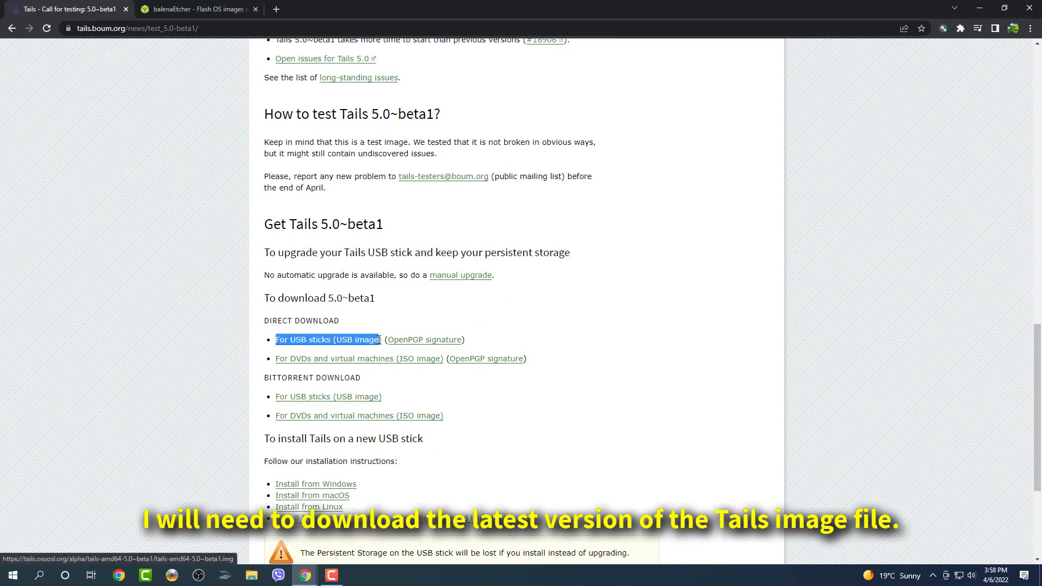
pyautogui.click(338, 350)
pyautogui.moveTo(275, 362); pyautogui.dragTo(444, 359)
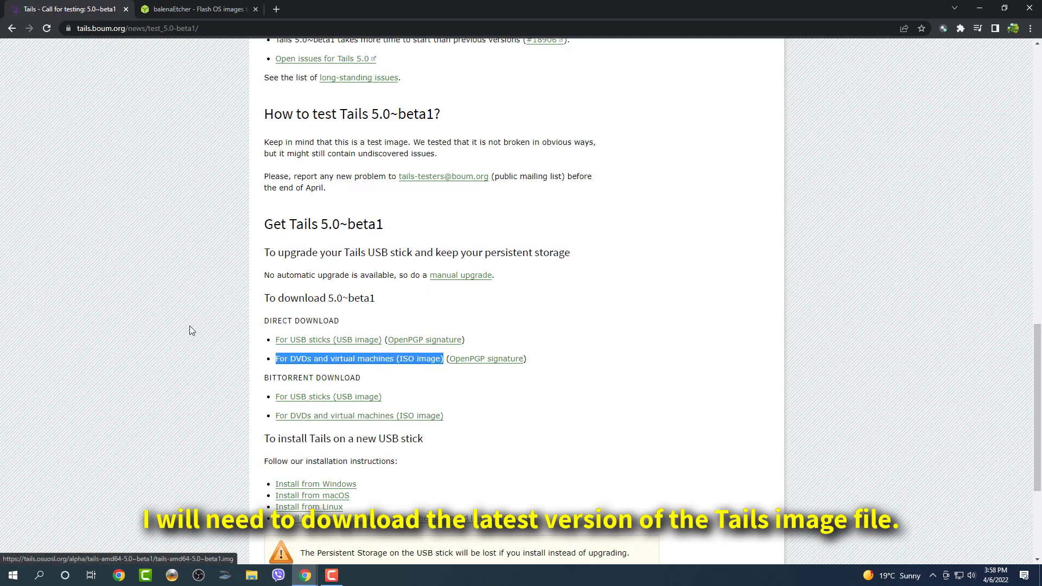
pyautogui.click(316, 342)
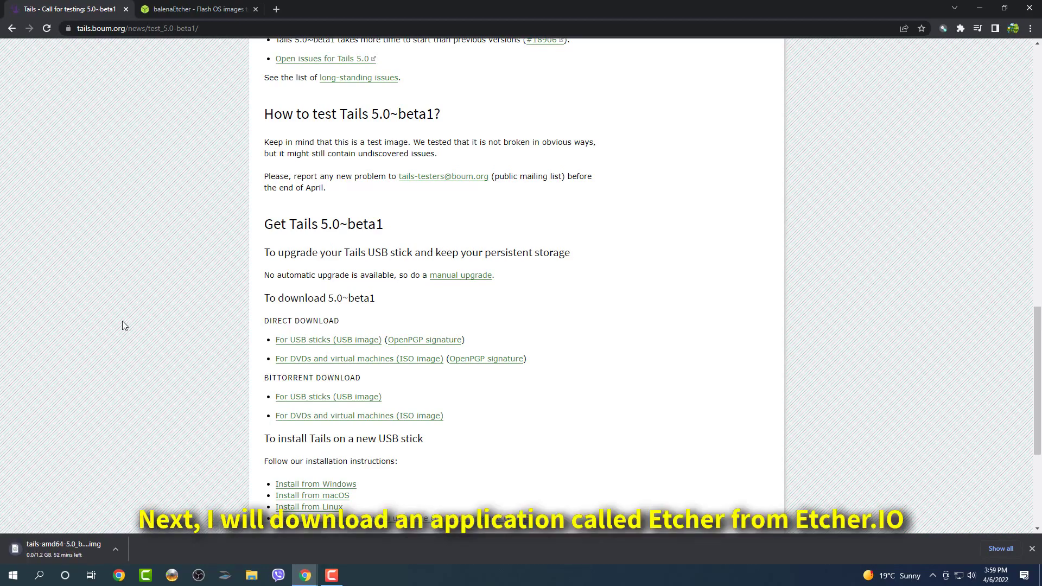
# - Download the portable Windows version of balenaEtcher from the balena.io Etcher page
pyautogui.click(193, 9)
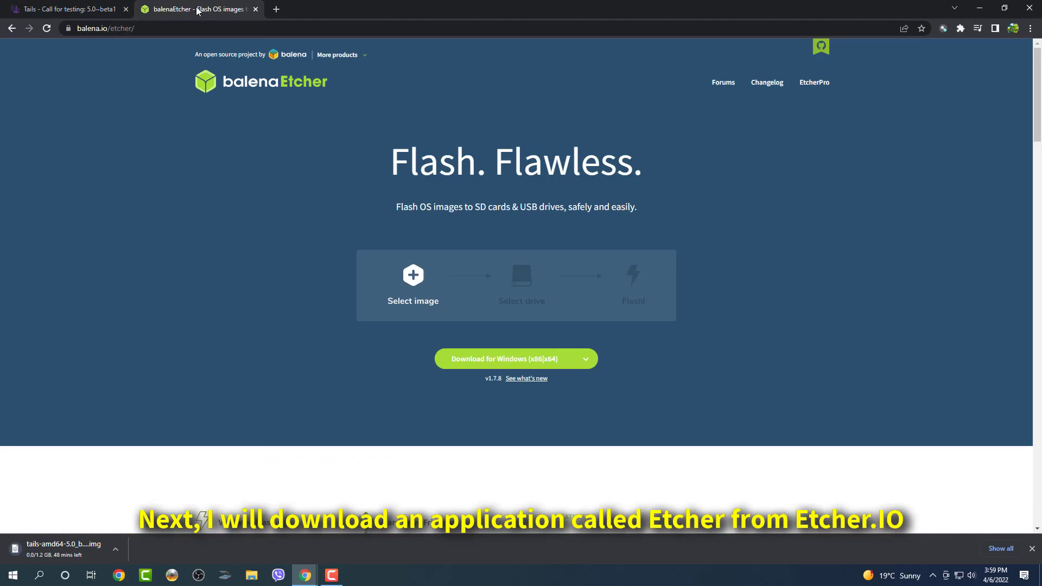
pyautogui.click(577, 367)
pyautogui.click(500, 391)
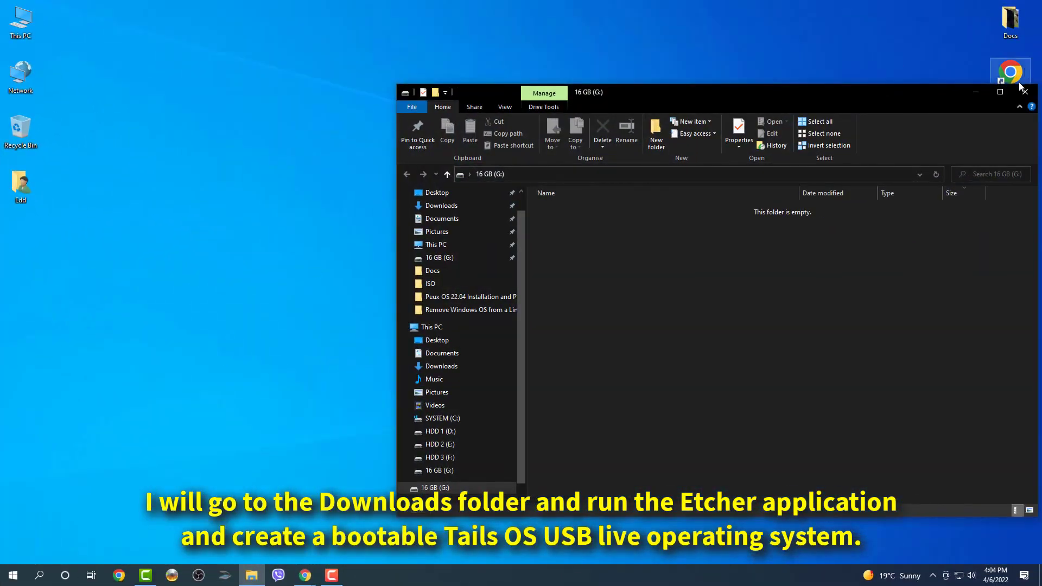
# - Close the empty USB drive's folder window and launch balenaEtcher-Portable-1.7.8.exe from the Downloads folder
pyautogui.click(1024, 91)
pyautogui.doubleClick(22, 22)
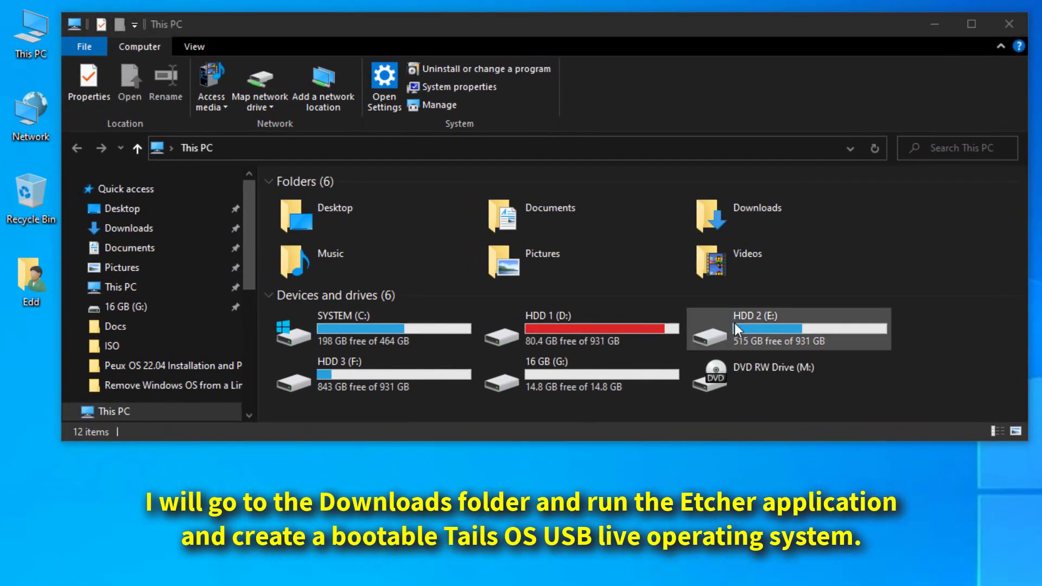
pyautogui.doubleClick(753, 224)
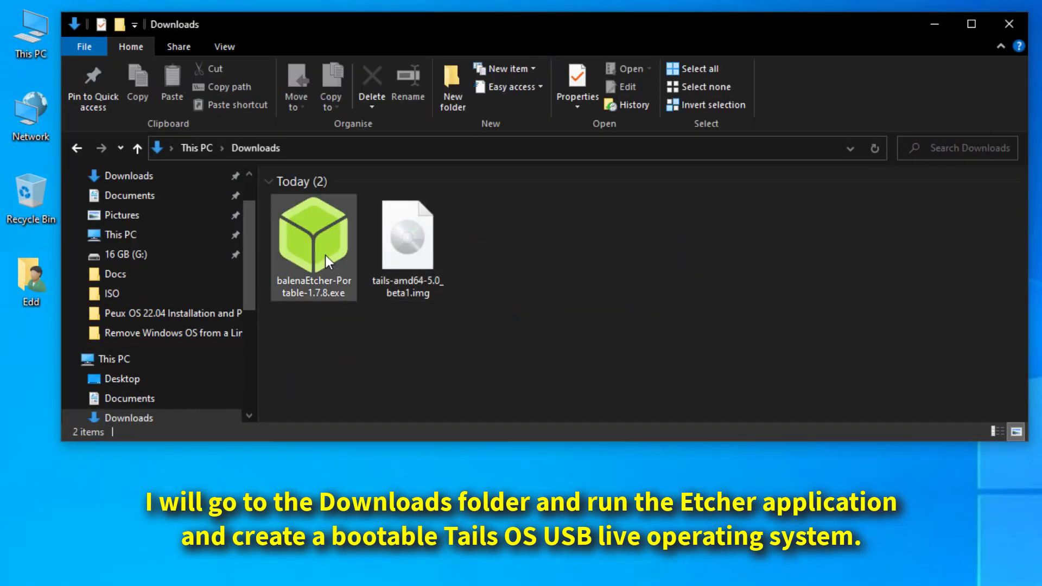
pyautogui.click(342, 219)
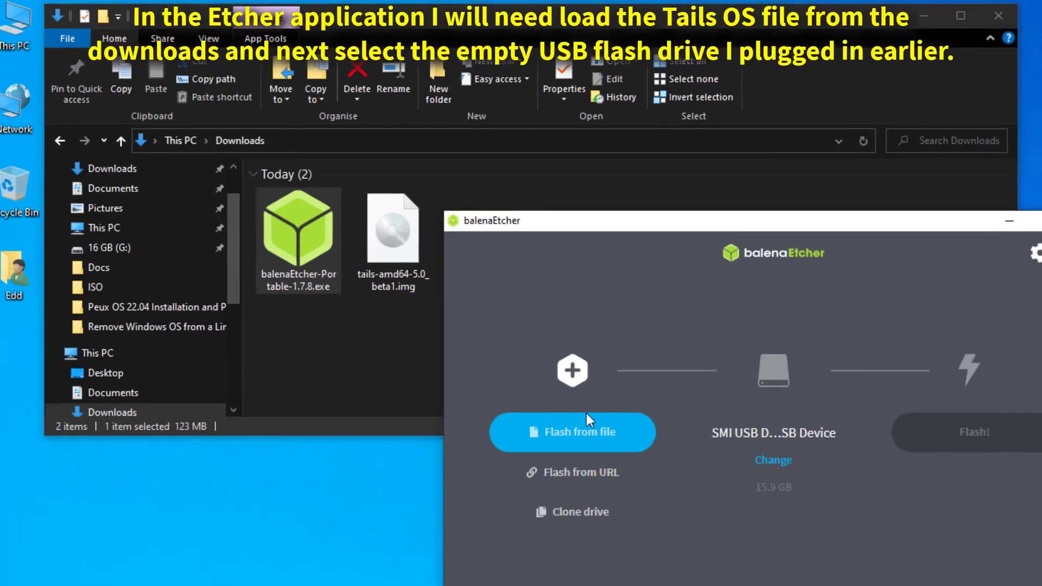
# - Load tails-amd64-5.0_beta1.img from the Downloads folder as the image to flash
pyautogui.click(586, 436)
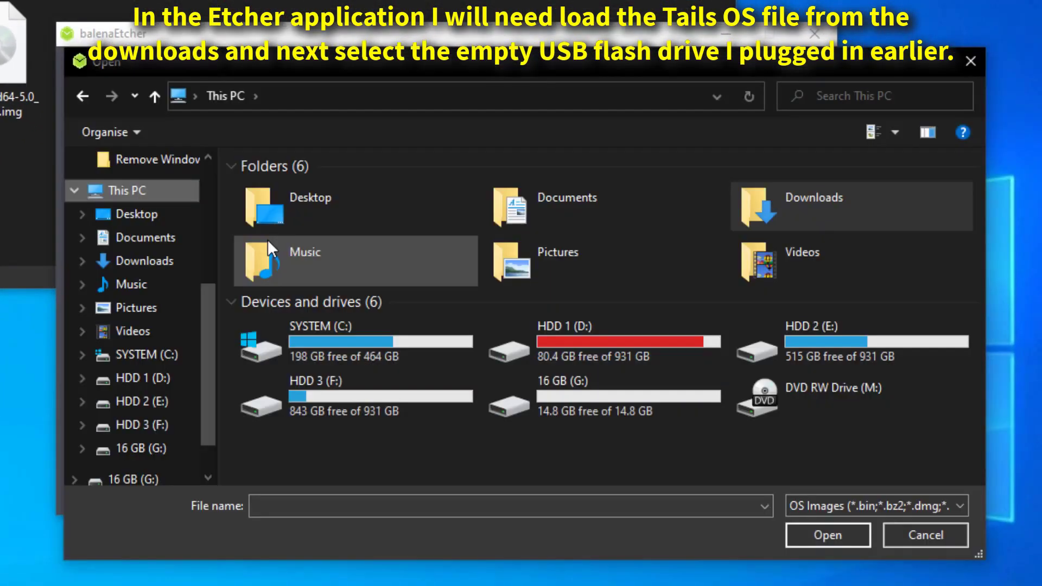
pyautogui.doubleClick(757, 210)
pyautogui.click(292, 227)
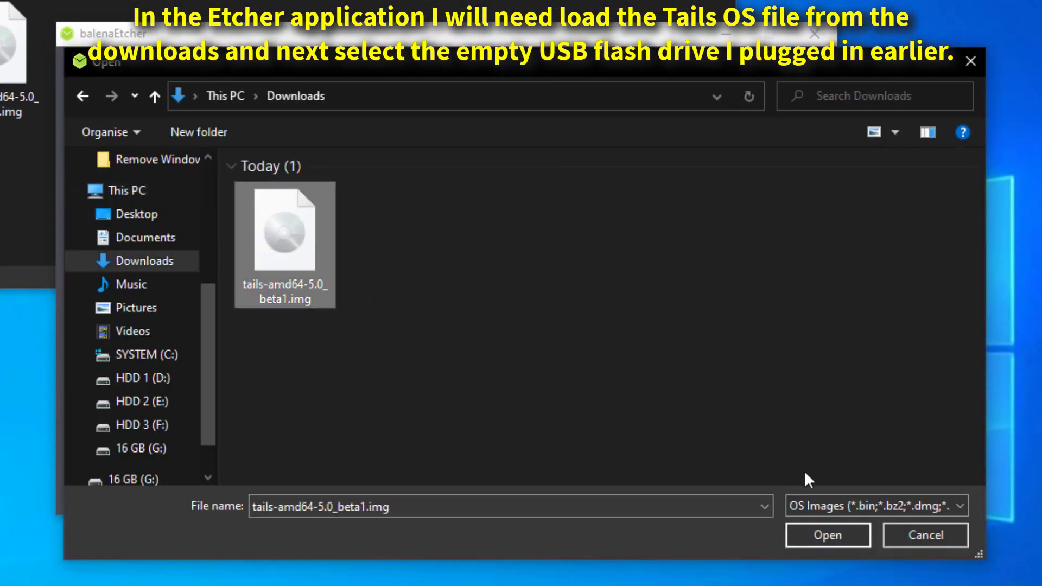
pyautogui.click(820, 530)
# - Flash the Tails image to the 15.9 GB SMI USB DISK USB Device, and close balenaEtcher when it finishes
pyautogui.click(450, 321)
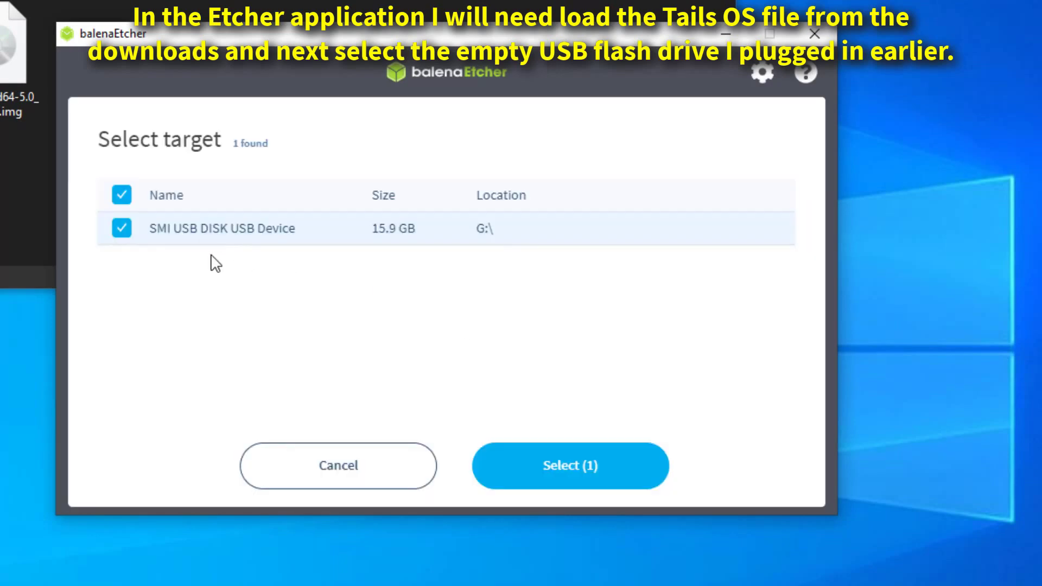
pyautogui.click(610, 478)
pyautogui.click(697, 278)
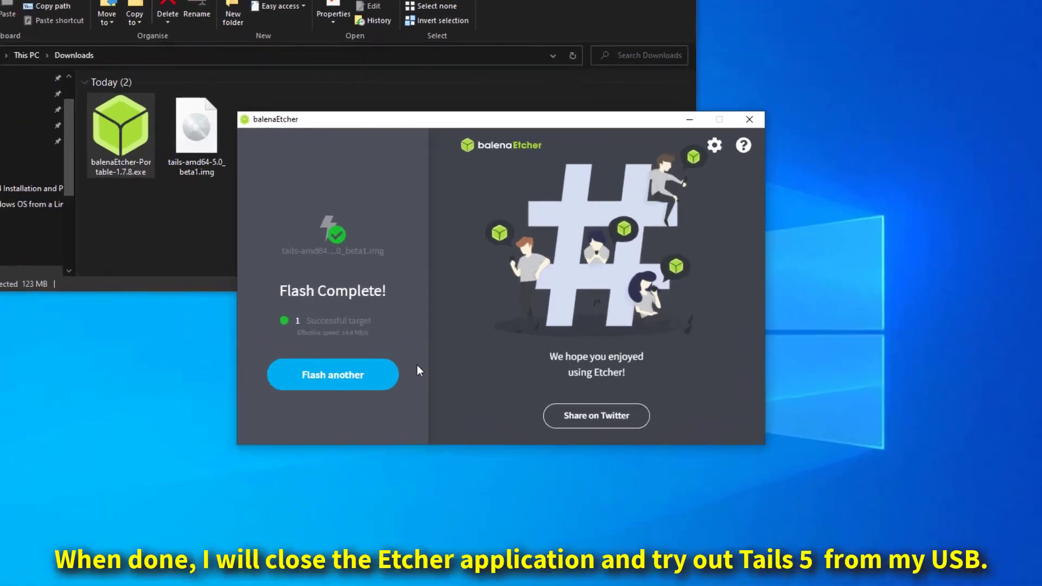
pyautogui.click(751, 120)
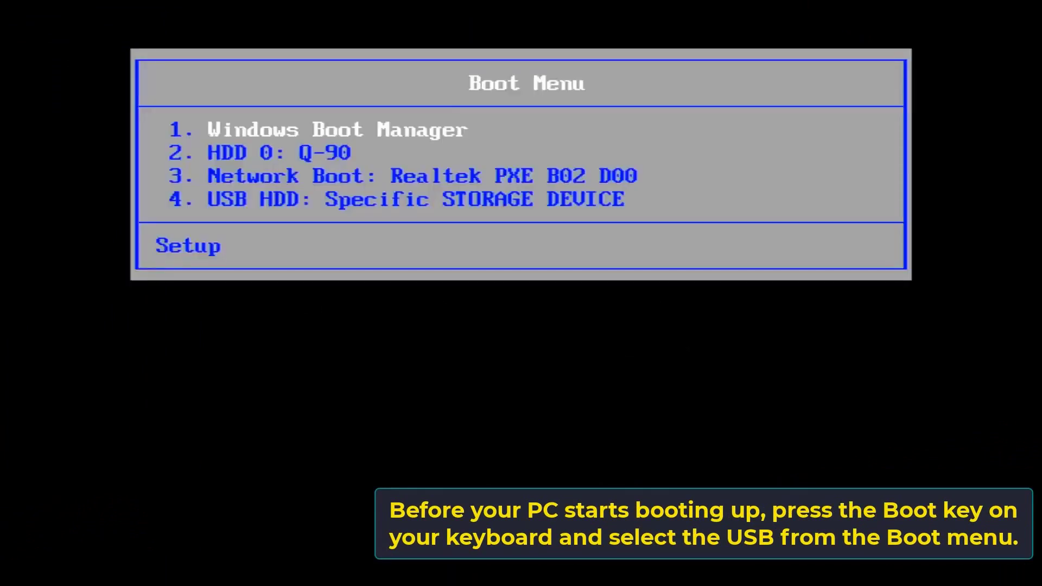
# - Boot the PC from the USB HDD storage device and start the standard Tails entry
pyautogui.press('Down')
pyautogui.press('Down')
pyautogui.press('Down')
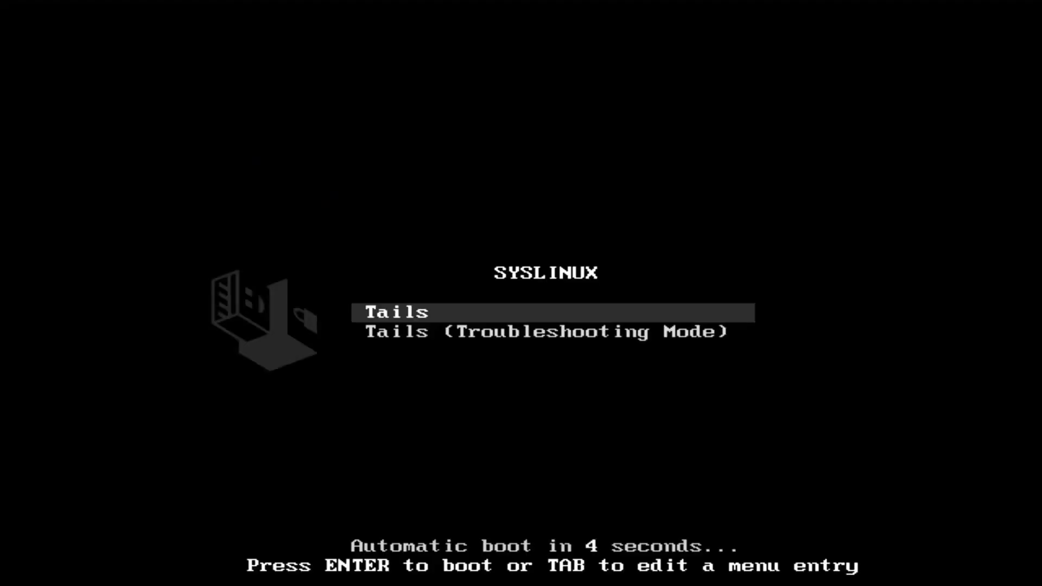
pyautogui.press('Return')
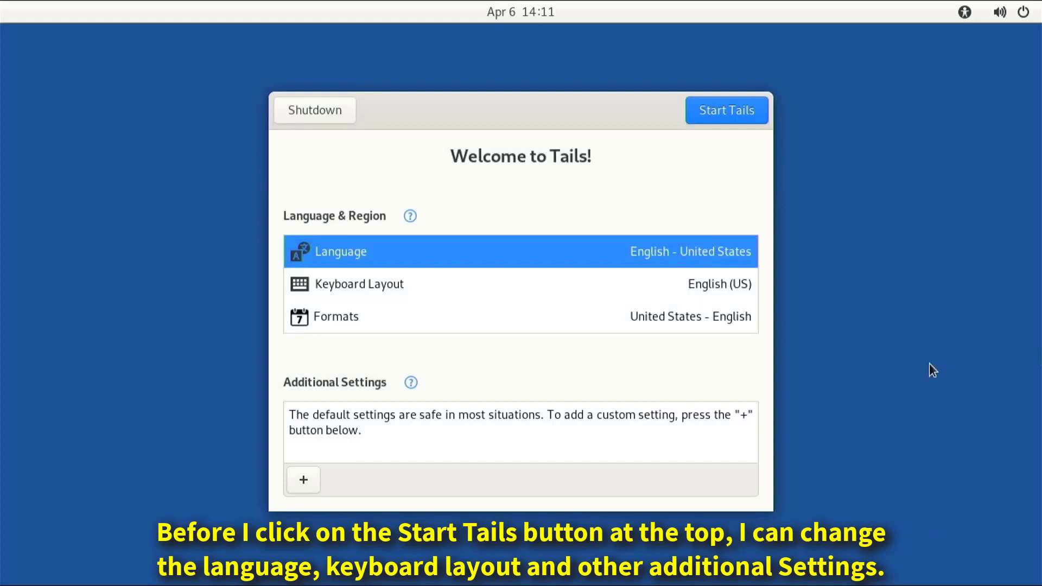
# - Examine the language, keyboard layout and formats choices on the Tails welcome screen without changing them
pyautogui.click(676, 258)
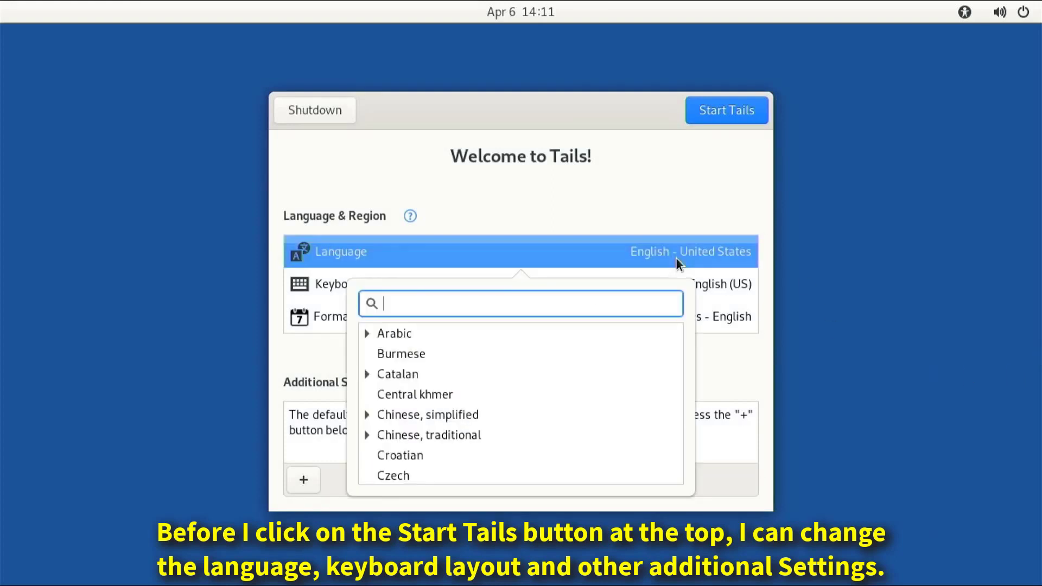
pyautogui.scroll(-6, 568, 407)
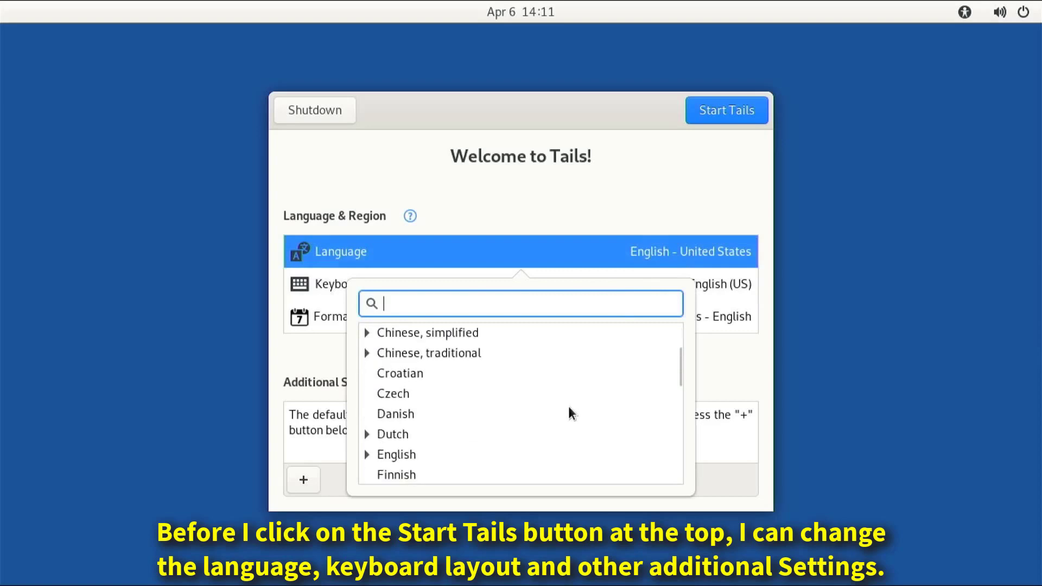
pyautogui.click(735, 365)
pyautogui.click(718, 289)
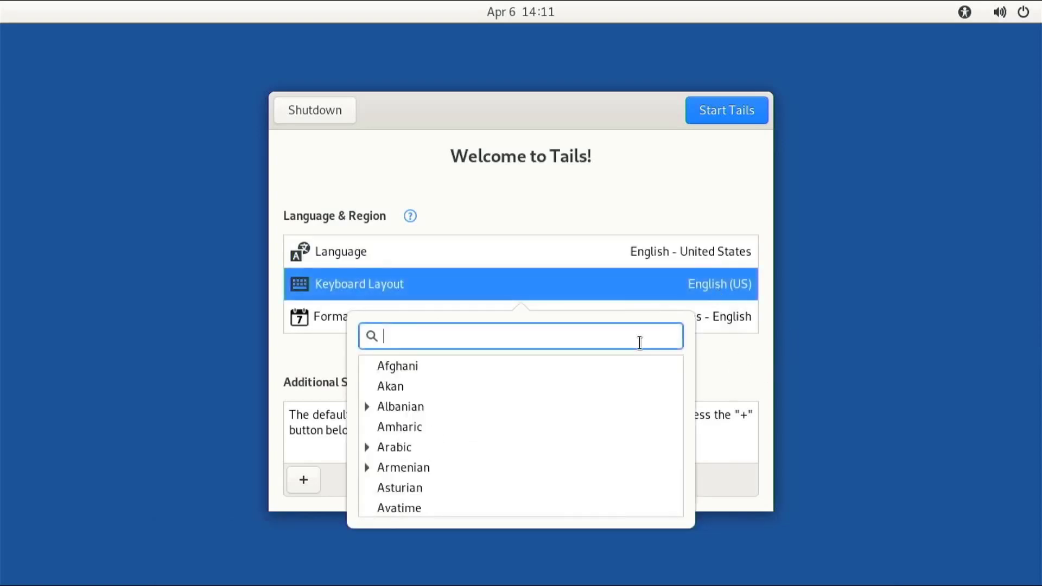
pyautogui.click(741, 382)
pyautogui.click(726, 324)
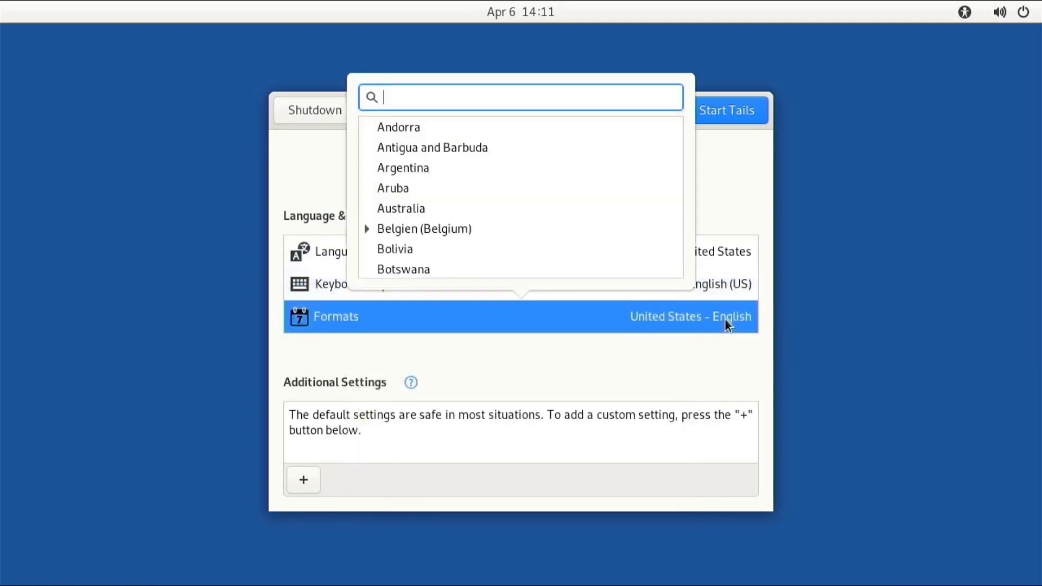
pyautogui.click(713, 352)
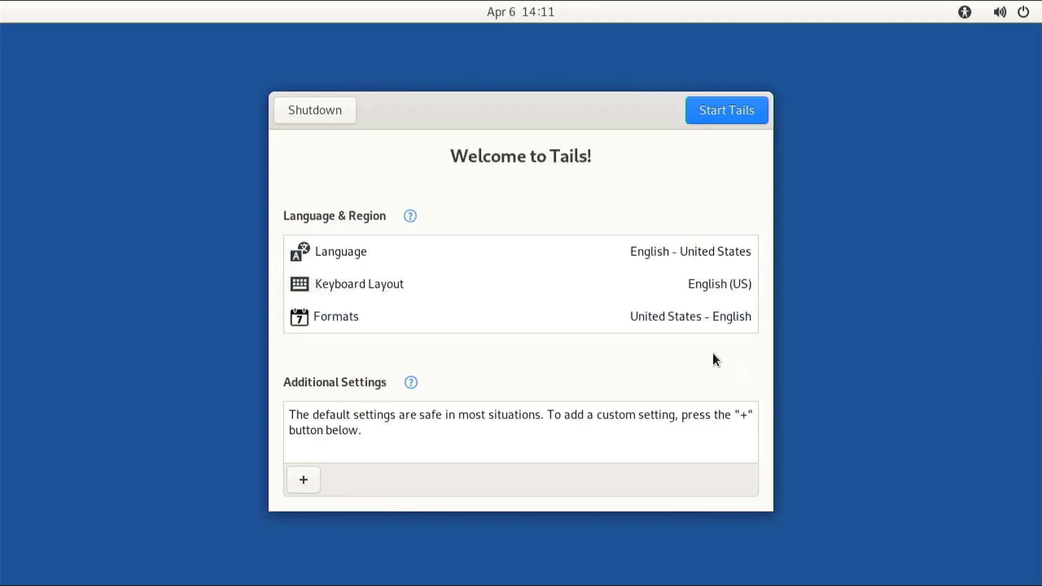
# - Start Tails with the default settings and connect to Tor automatically
pyautogui.click(725, 109)
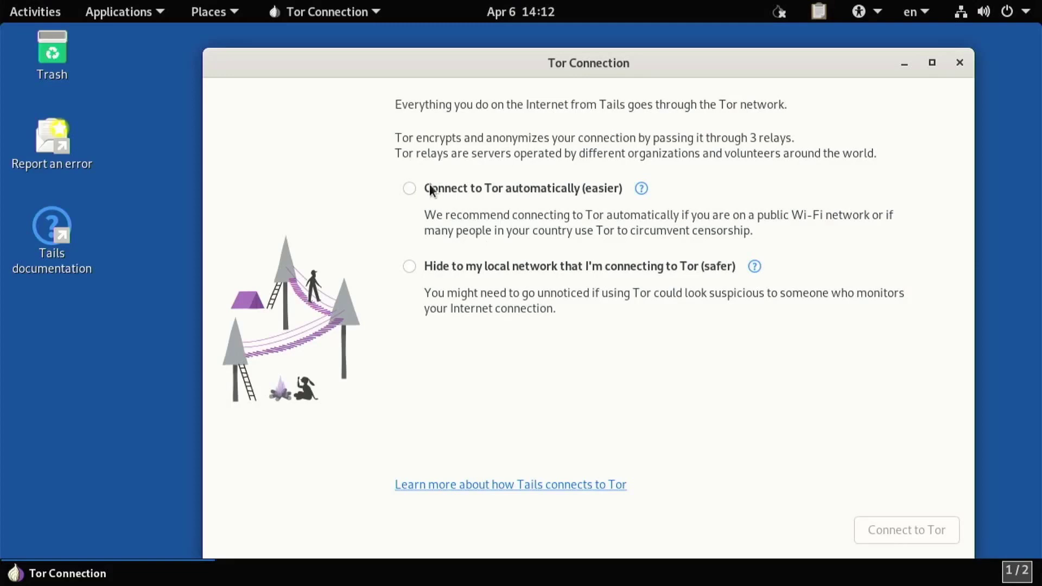
pyautogui.click(410, 189)
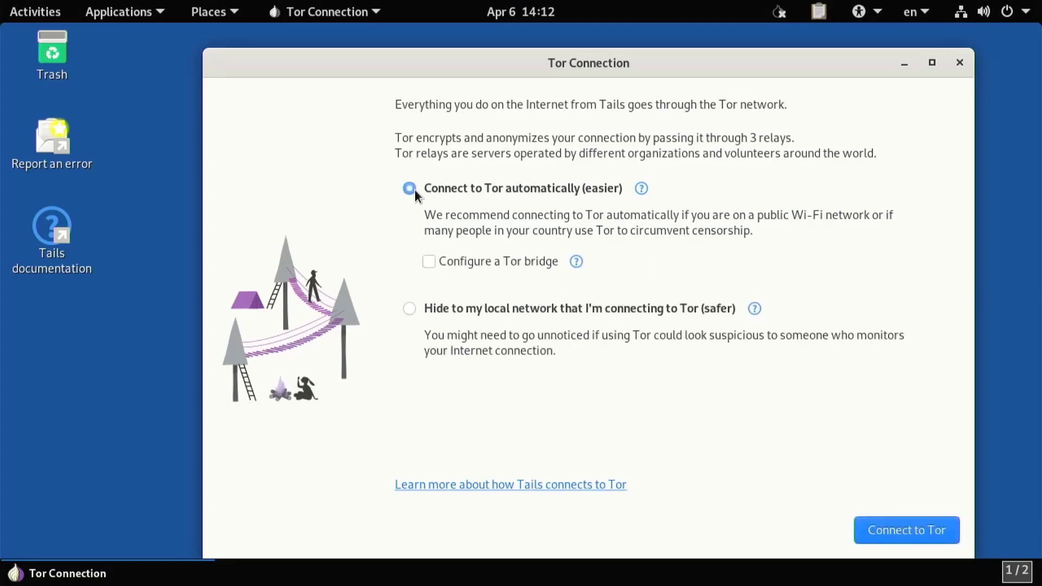
pyautogui.click(926, 532)
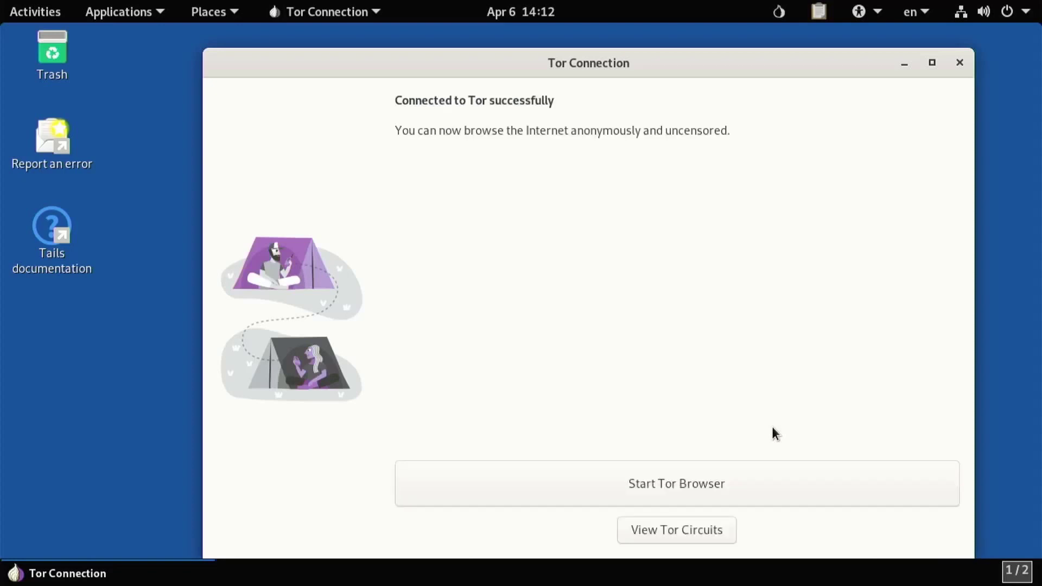
# - Run the Tor check in a maximized Tor Browser, review its result page, and close the browser and Tor Connection windows
pyautogui.click(602, 494)
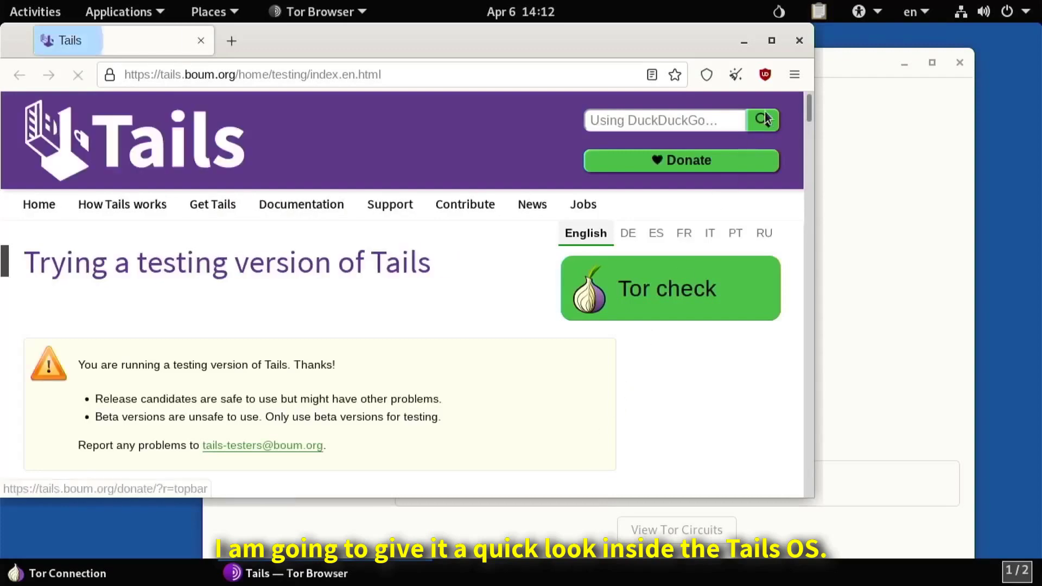
pyautogui.click(773, 41)
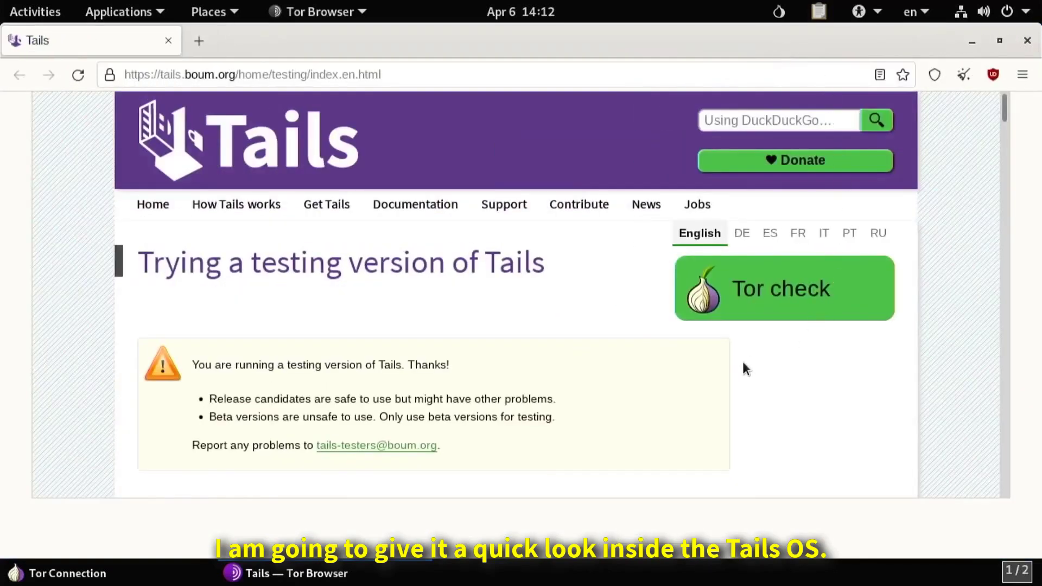
pyautogui.click(780, 305)
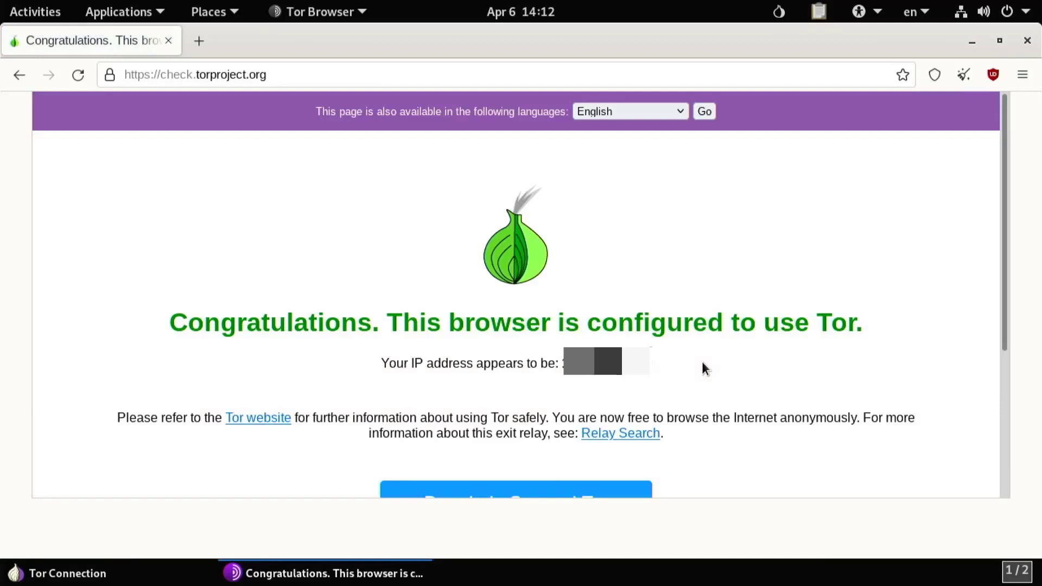
pyautogui.scroll(-3, 714, 365)
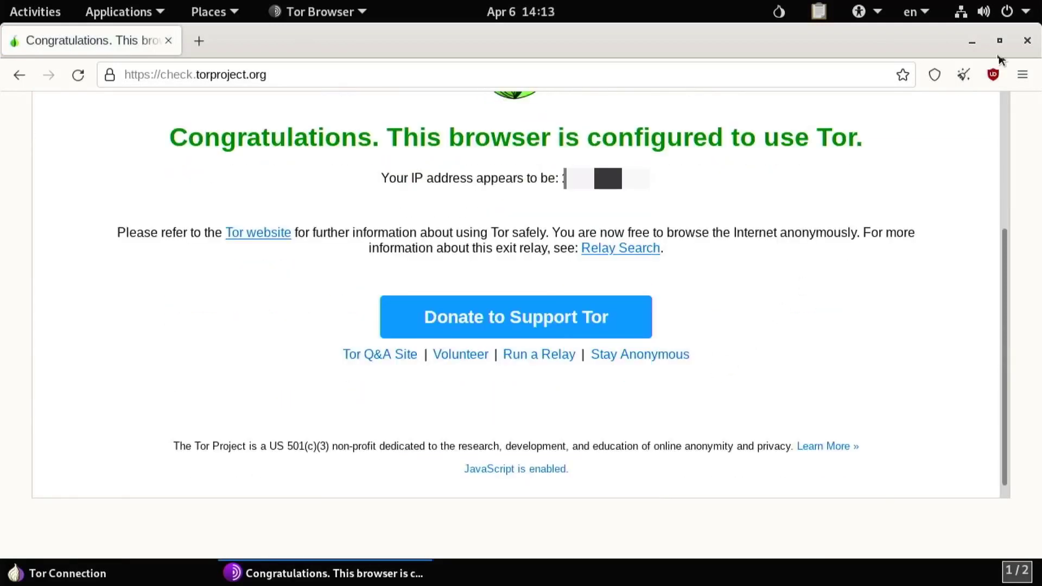
pyautogui.click(1026, 40)
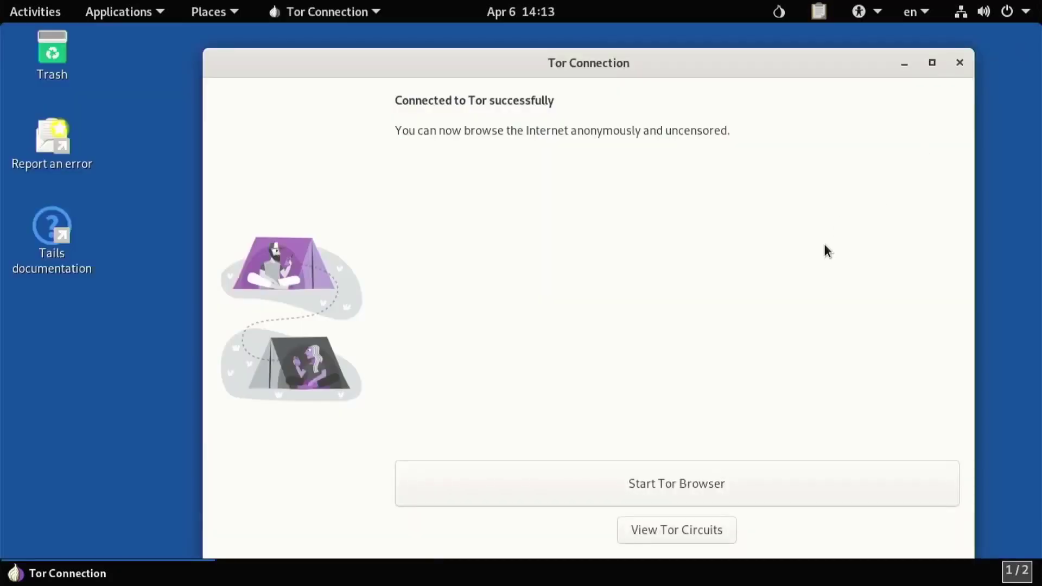
pyautogui.click(960, 65)
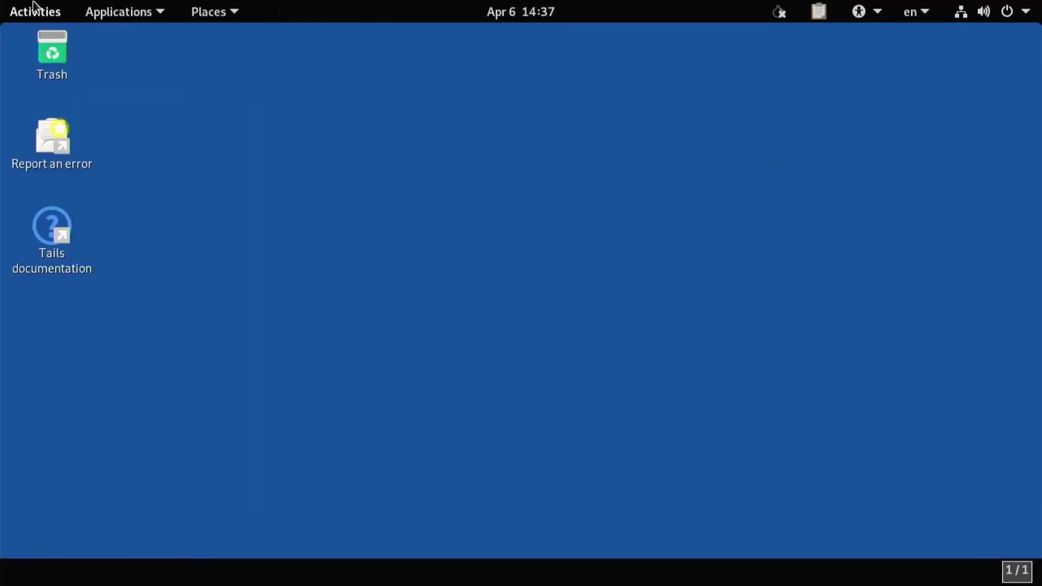
# - Look through the full grid of installed applications in the activities overview, and return to the desktop
pyautogui.click(35, 10)
pyautogui.click(24, 528)
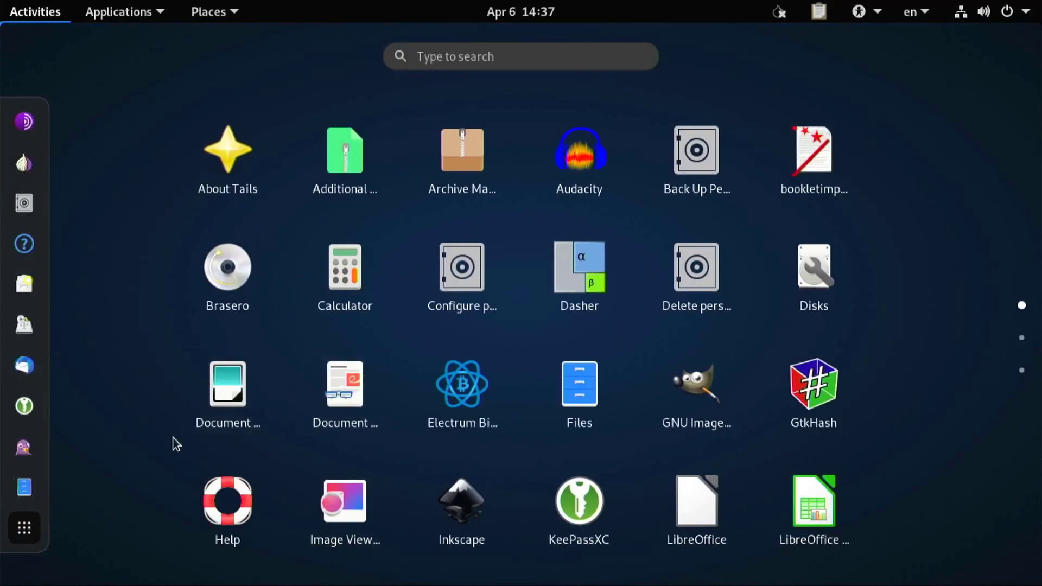
pyautogui.scroll(-1, 176, 444)
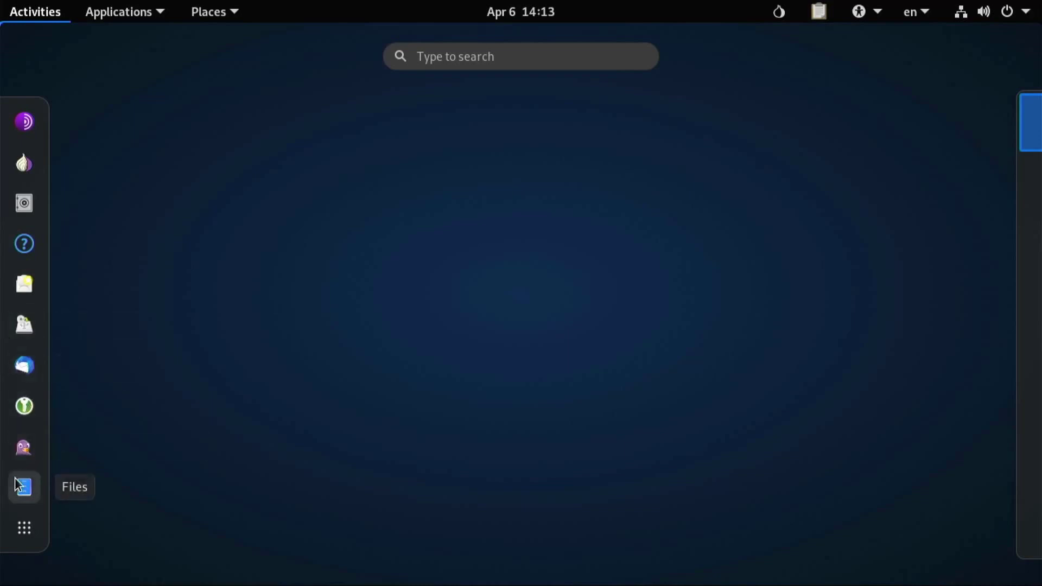
pyautogui.press('Escape')
# - Examine the applications listed under Utilities, Tails, System Tools, Sound & Video and Office
pyautogui.click(169, 8)
pyautogui.moveTo(63, 296)
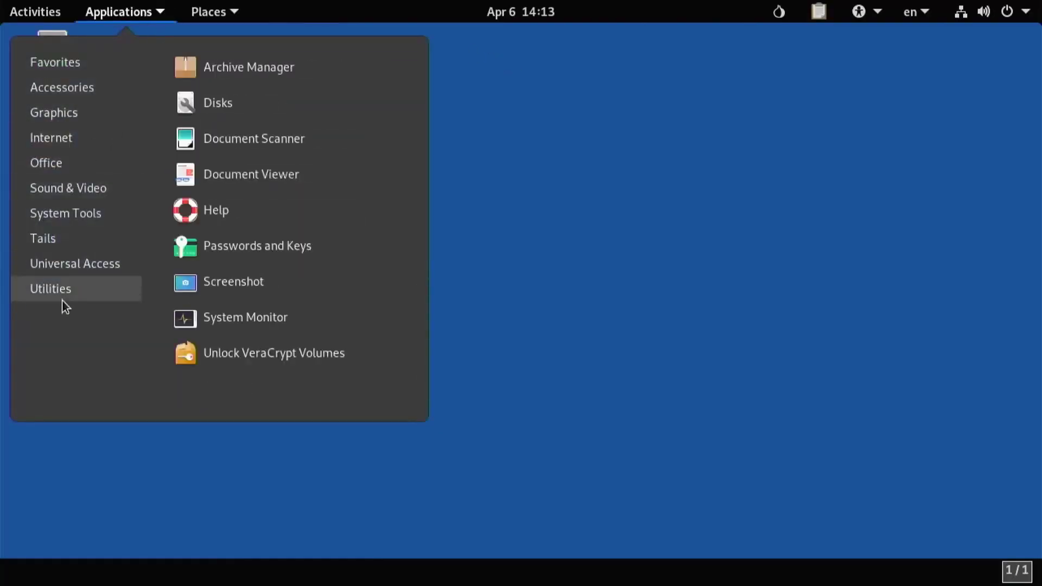
pyautogui.moveTo(80, 239)
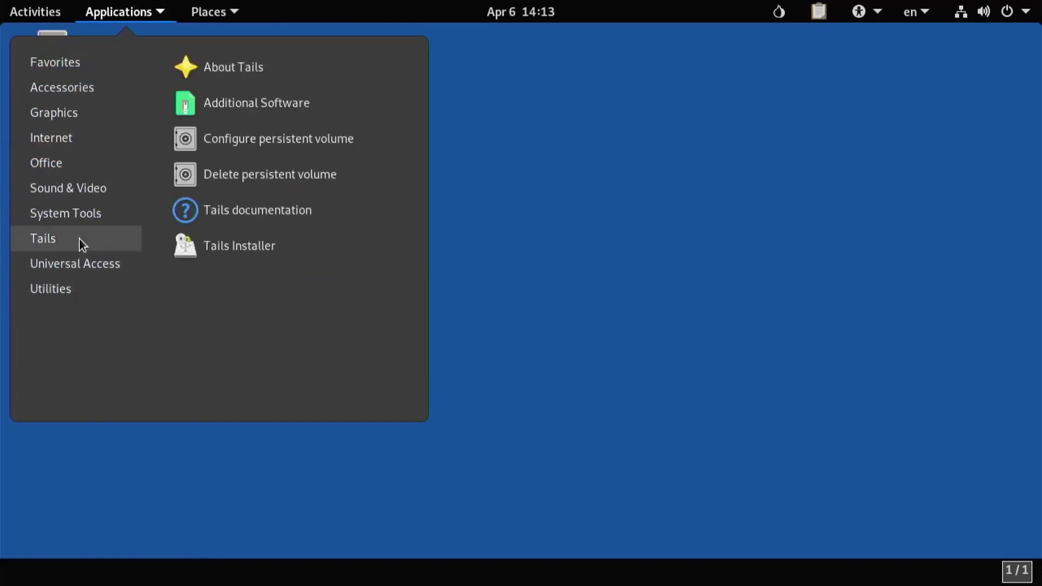
pyautogui.moveTo(84, 221)
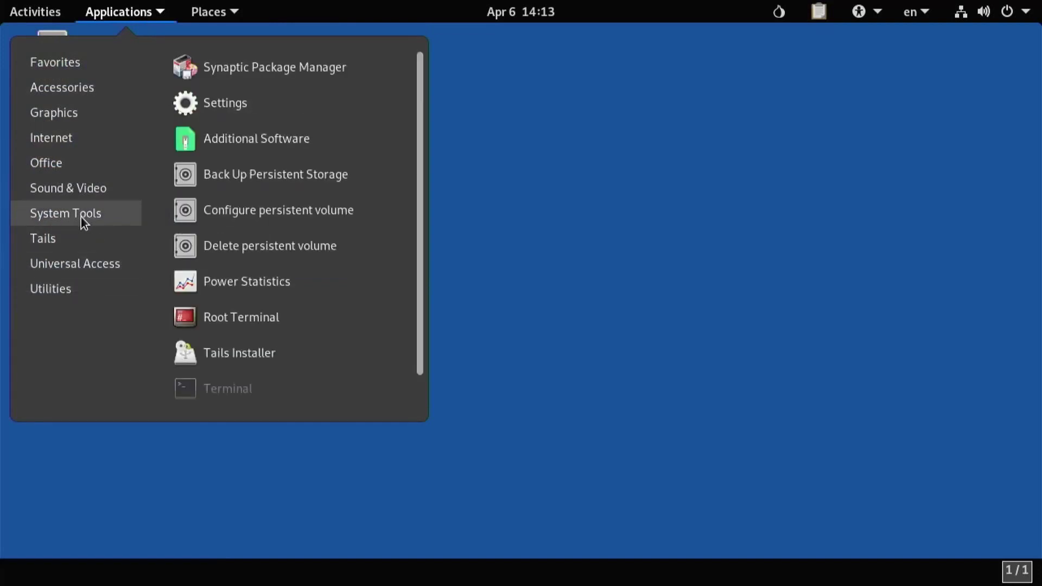
pyautogui.scroll(-1, 226, 226)
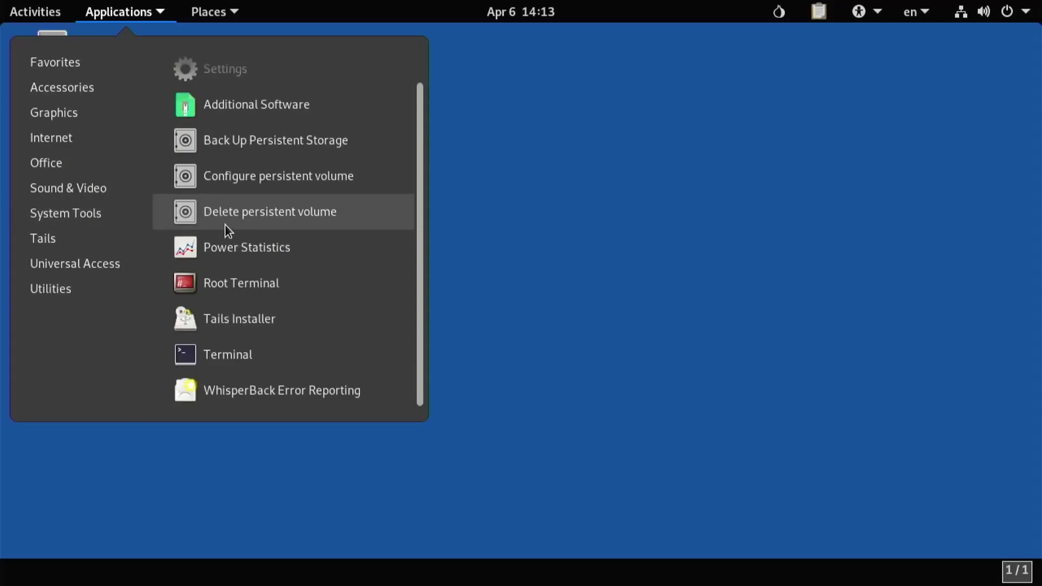
pyautogui.scroll(1, 218, 223)
pyautogui.moveTo(105, 186)
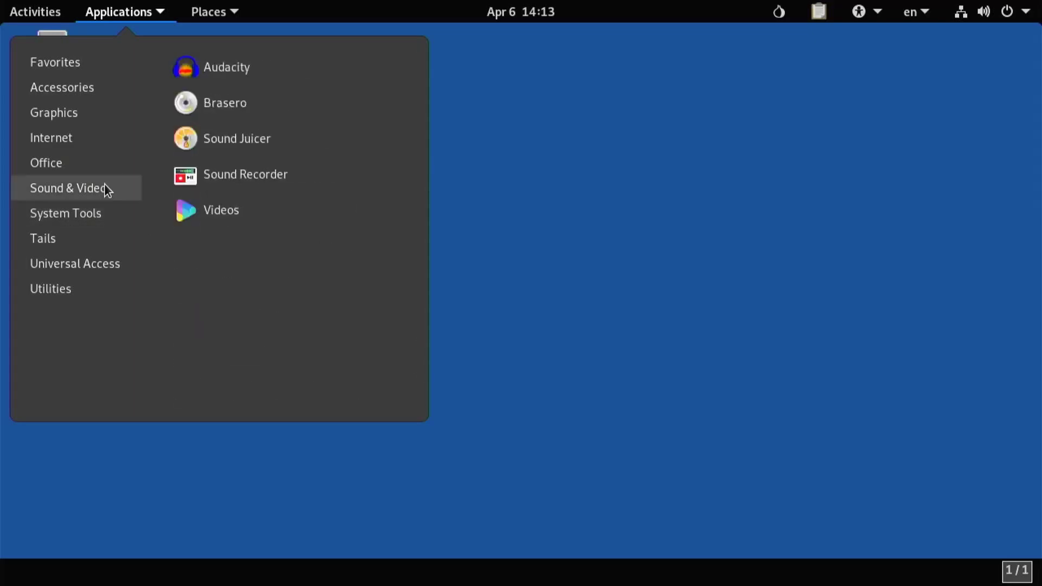
pyautogui.moveTo(108, 158)
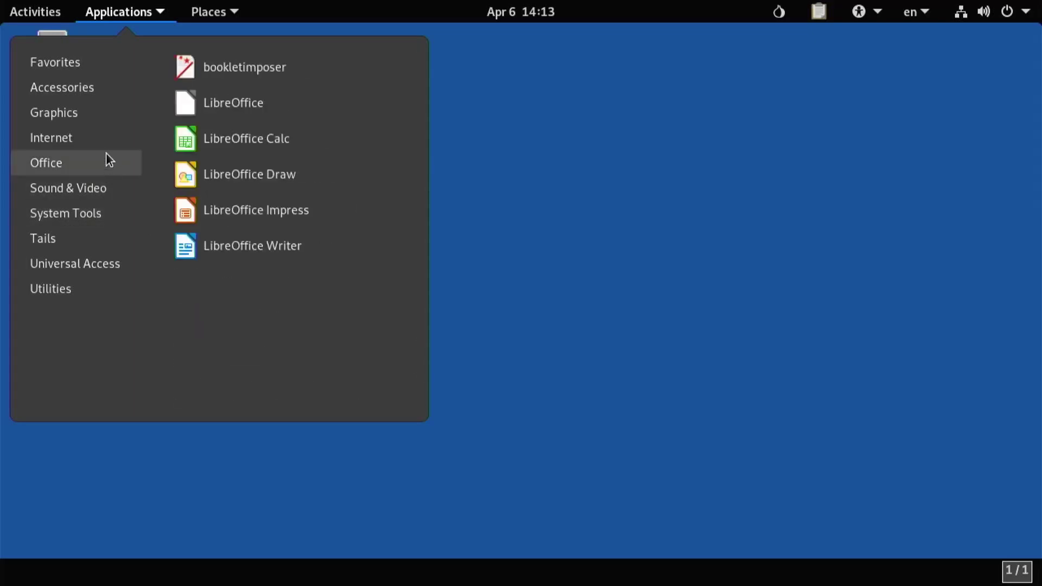